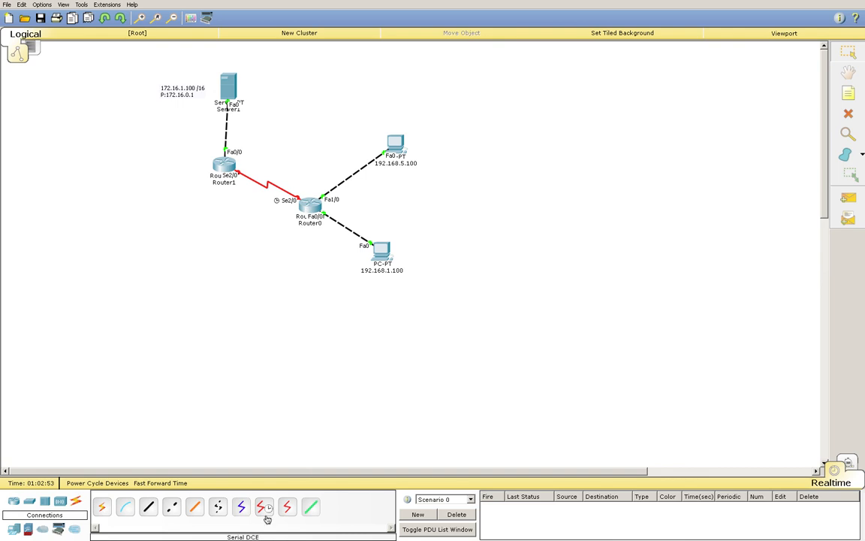
Configure Router0's Serial2/0 interface with IP address 10.0.0.1 and subnet mask 255.0.0.0, and enable the port
{"action": "mouse_move", "coordinate": [268, 518]}
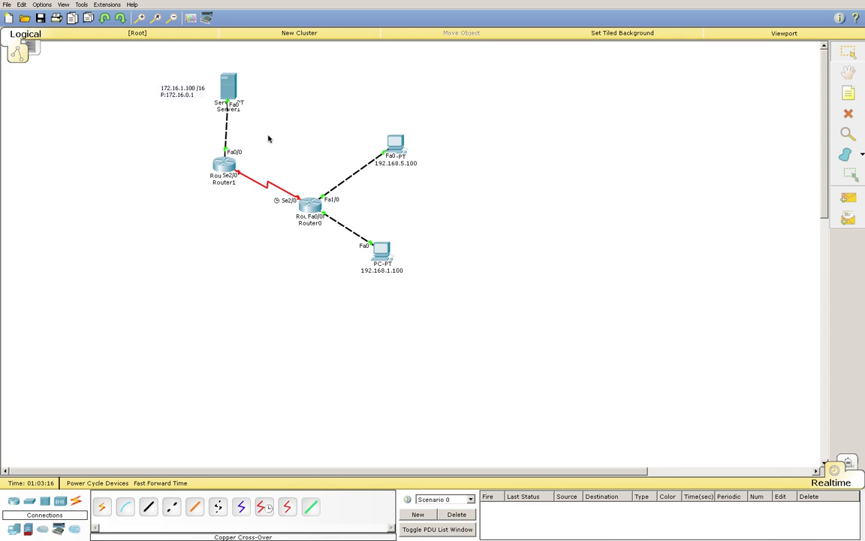
{"action": "left_click", "coordinate": [306, 206]}
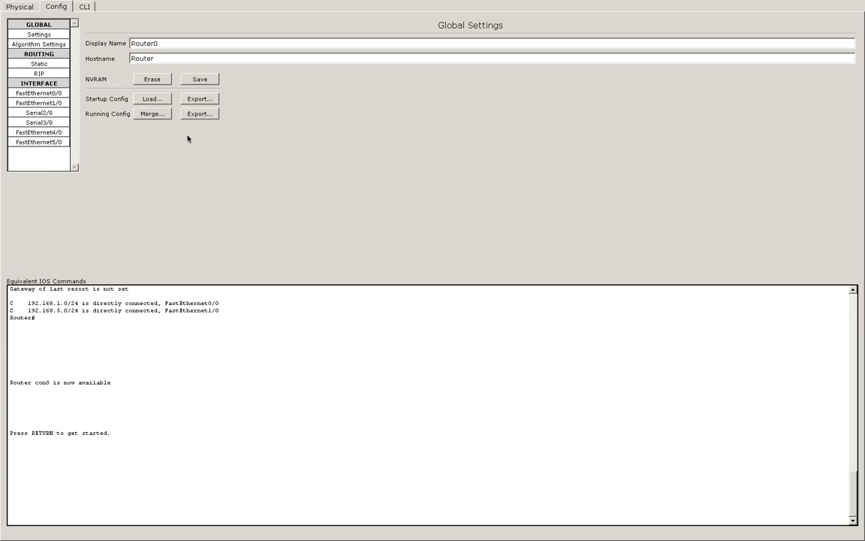
{"action": "left_click", "coordinate": [47, 113]}
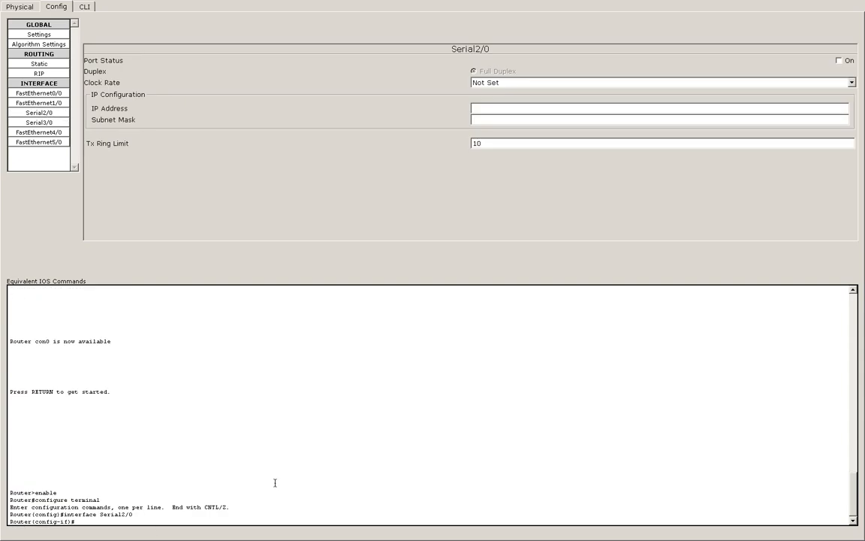
{"action": "left_click", "coordinate": [589, 108]}
{"action": "left_click", "coordinate": [583, 121]}
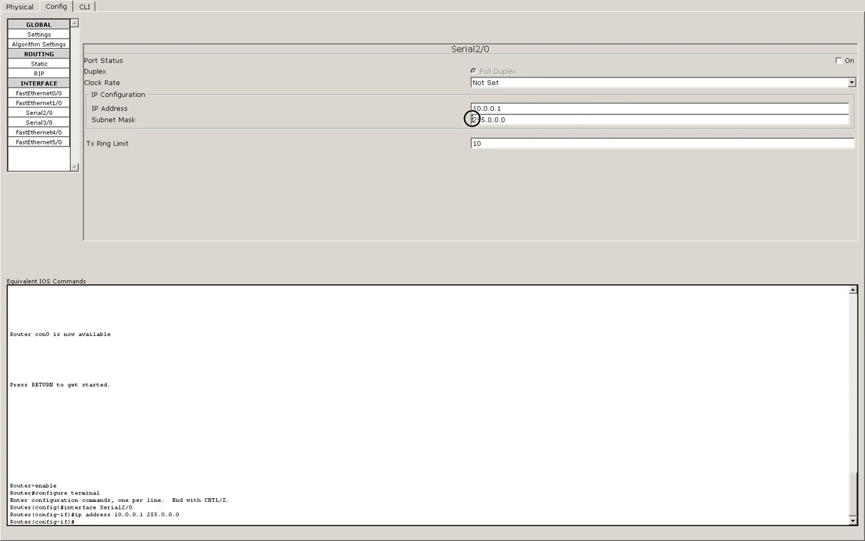
{"action": "left_click_drag", "start_coordinate": [473, 119], "coordinate": [484, 119]}
{"action": "left_click", "coordinate": [839, 61]}
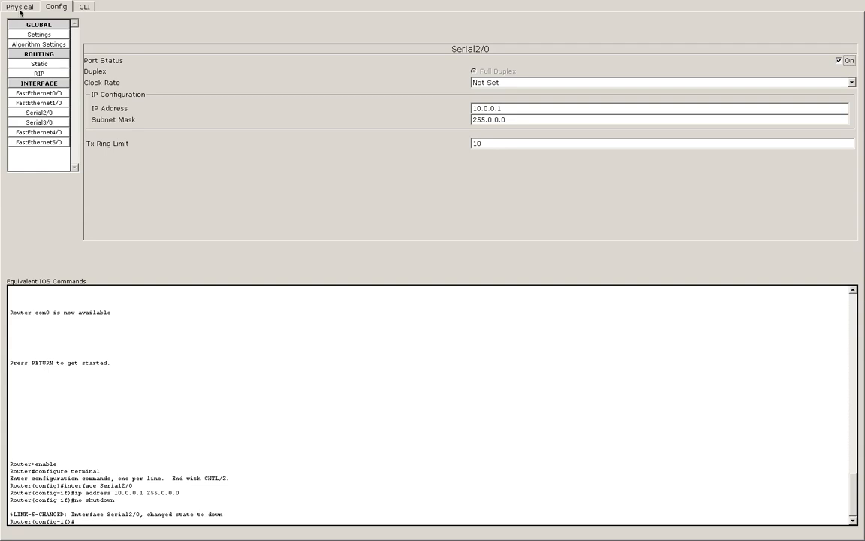
{"action": "left_click", "coordinate": [40, 36]}
{"action": "left_click", "coordinate": [37, 42]}
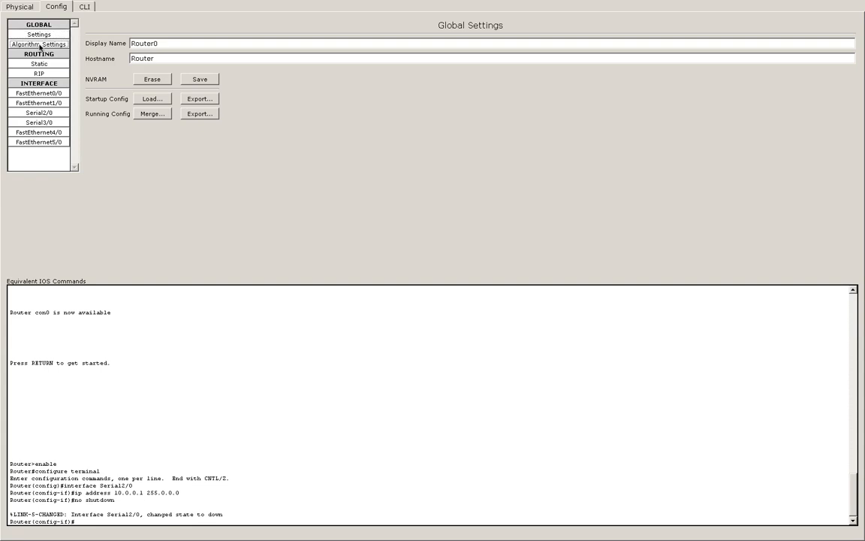
{"action": "mouse_move", "coordinate": [6, 4]}
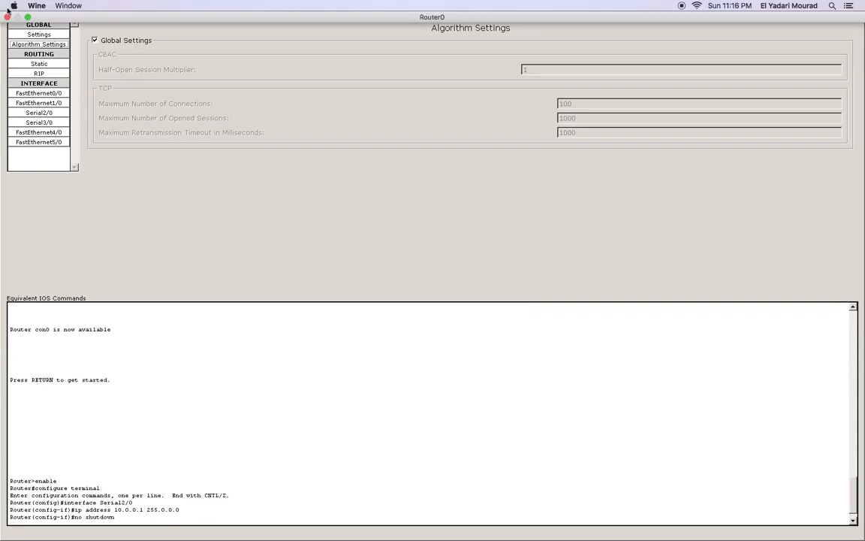
{"action": "left_click", "coordinate": [7, 16]}
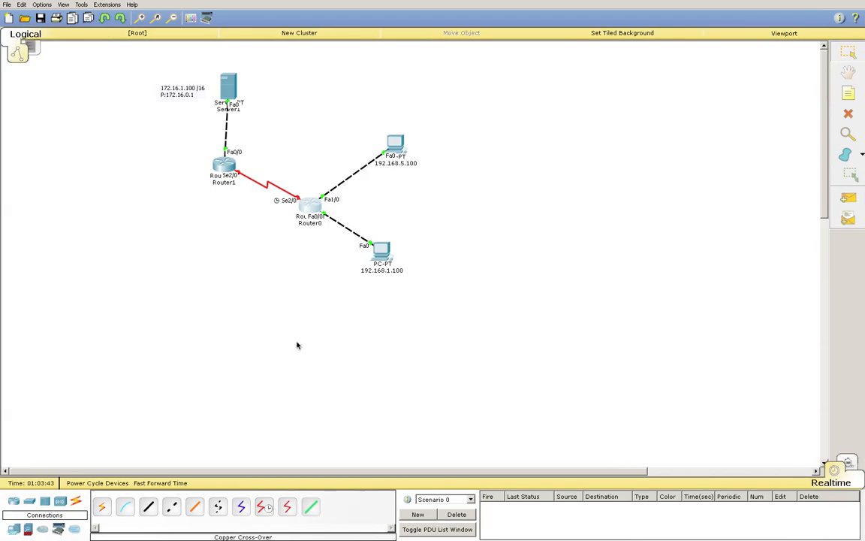
Configure Router1's Serial2/0 interface with IP address 10.0.0.2 and subnet mask 255.0.0.0, and enable the port
{"action": "left_click", "coordinate": [297, 343]}
{"action": "left_click", "coordinate": [223, 166]}
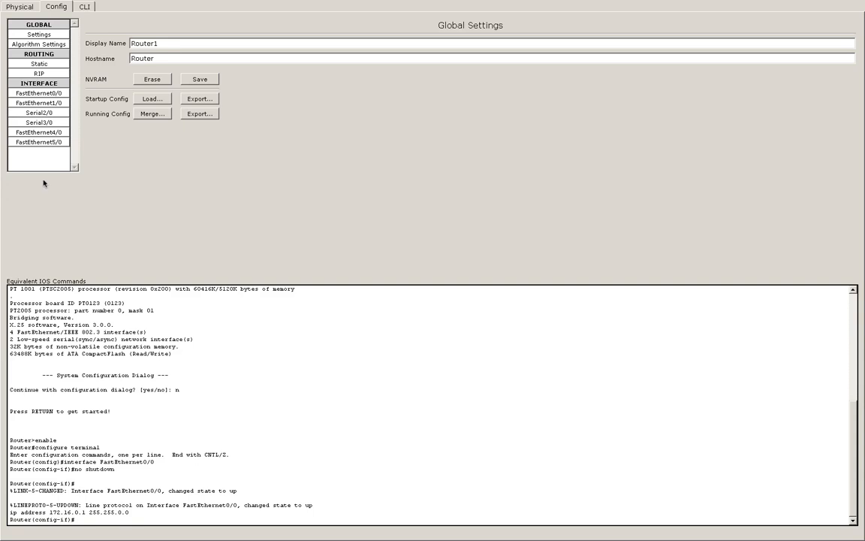
{"action": "left_click", "coordinate": [43, 113]}
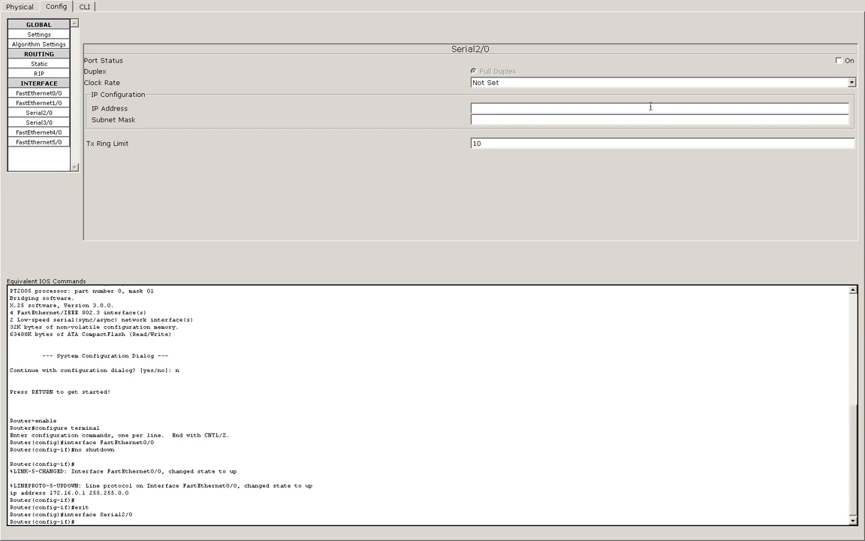
{"action": "left_click", "coordinate": [550, 107]}
{"action": "type", "text": "10.0.0.2"}
{"action": "left_click", "coordinate": [545, 118]}
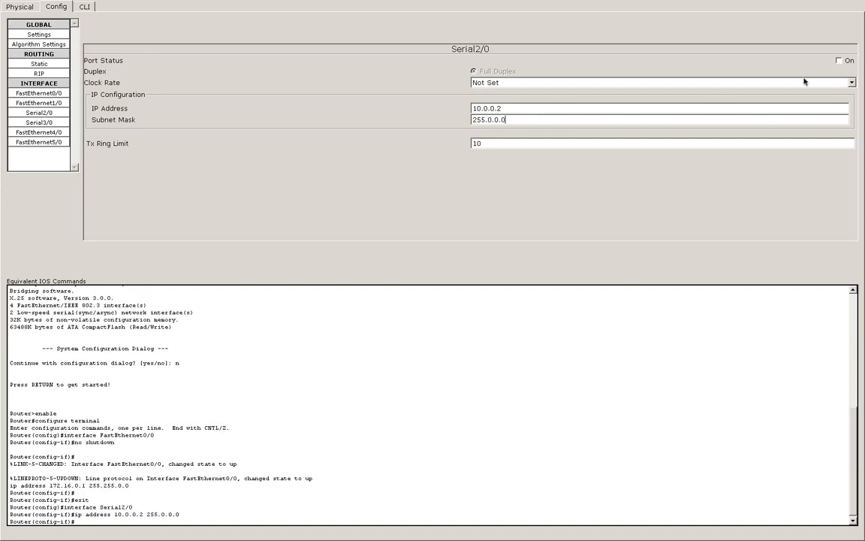
{"action": "left_click", "coordinate": [839, 60]}
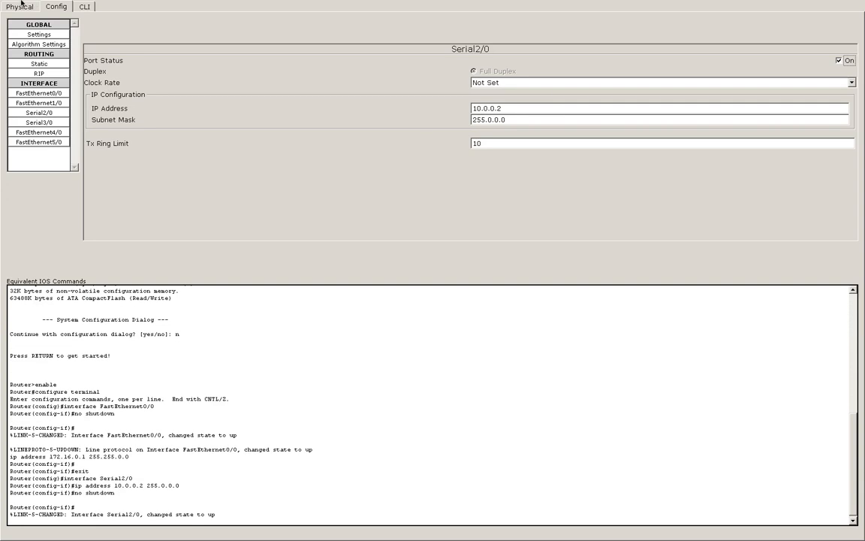
{"action": "mouse_move", "coordinate": [21, 3]}
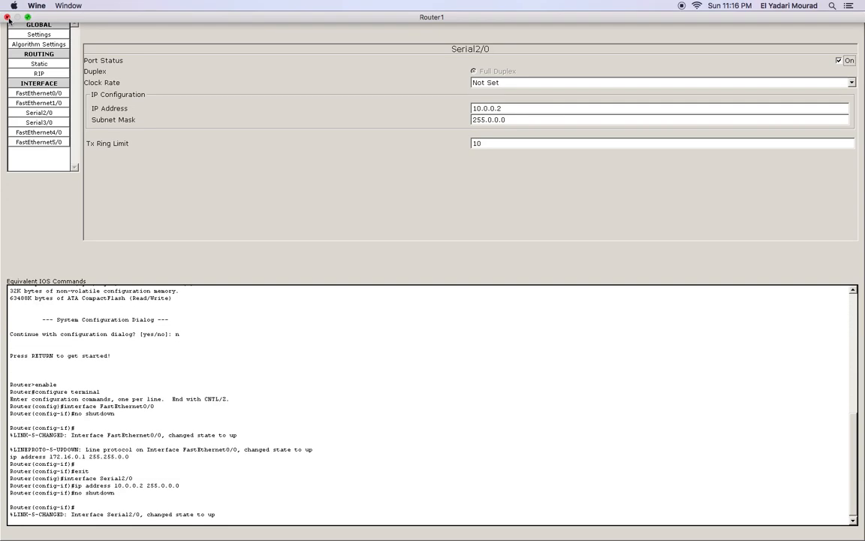
{"action": "left_click", "coordinate": [7, 17]}
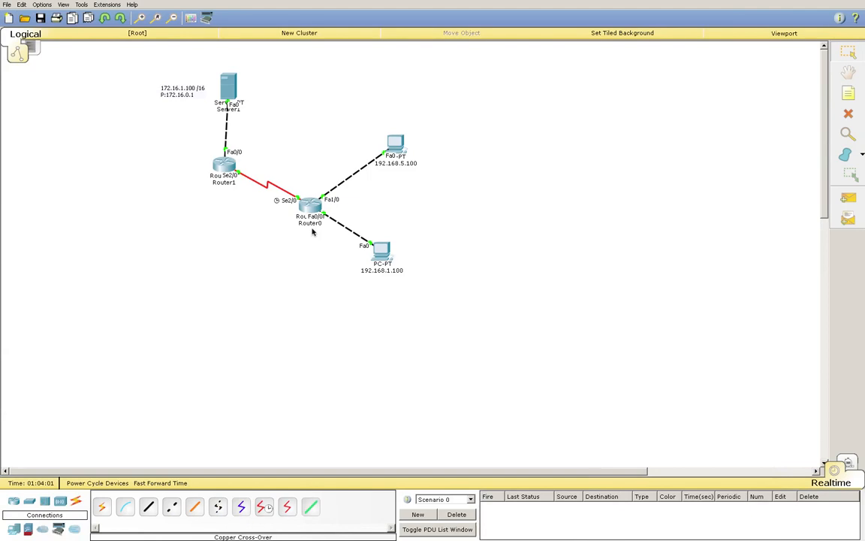
Set the clock rate of Router0's Serial2/0 interface to 56000 and close its configuration window
{"action": "left_click", "coordinate": [312, 205]}
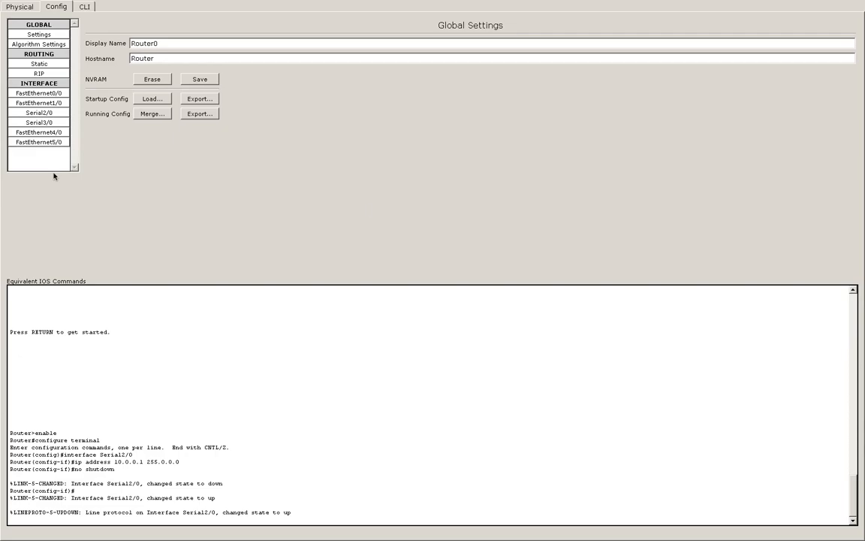
{"action": "left_click", "coordinate": [44, 114]}
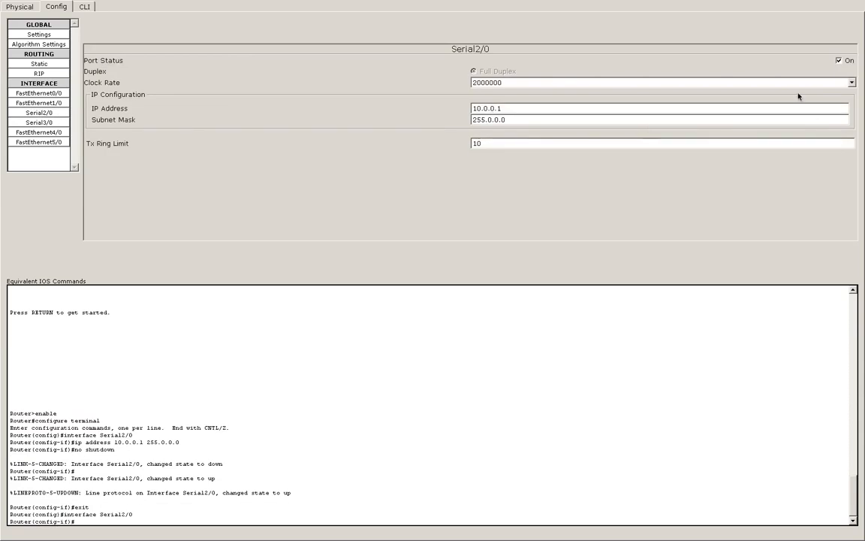
{"action": "left_click", "coordinate": [851, 83]}
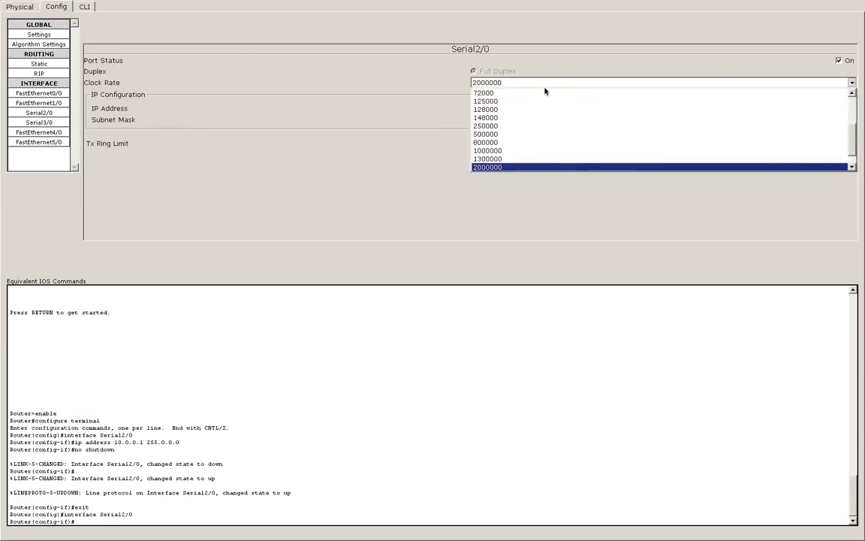
{"action": "scroll", "coordinate": [518, 145], "scroll_direction": "up", "scroll_amount": 3}
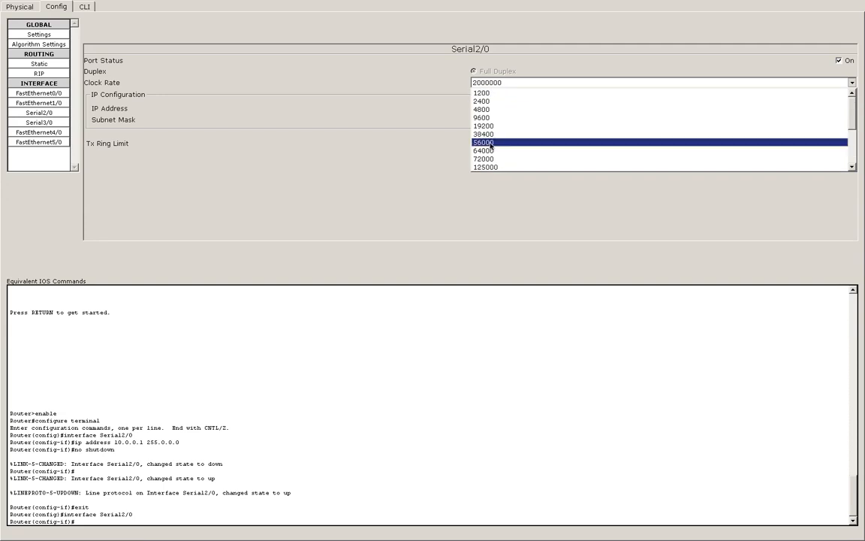
{"action": "left_click", "coordinate": [490, 143]}
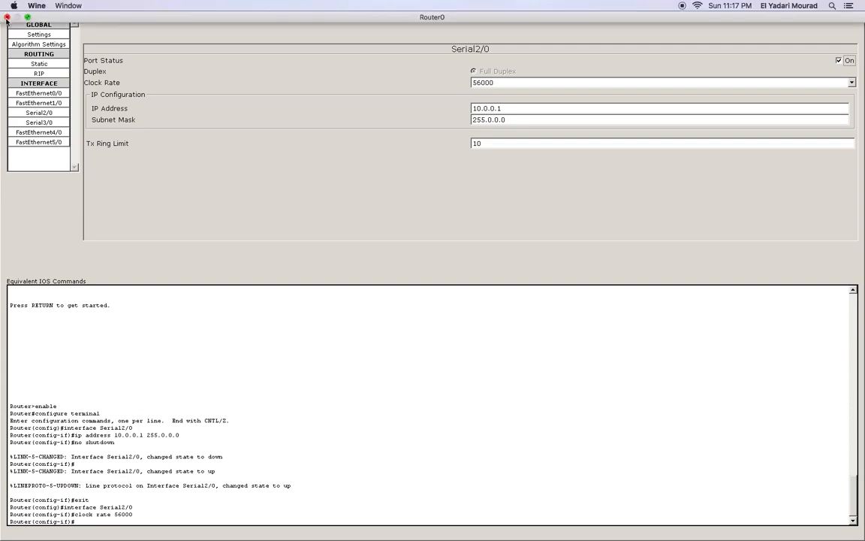
{"action": "left_click", "coordinate": [7, 18]}
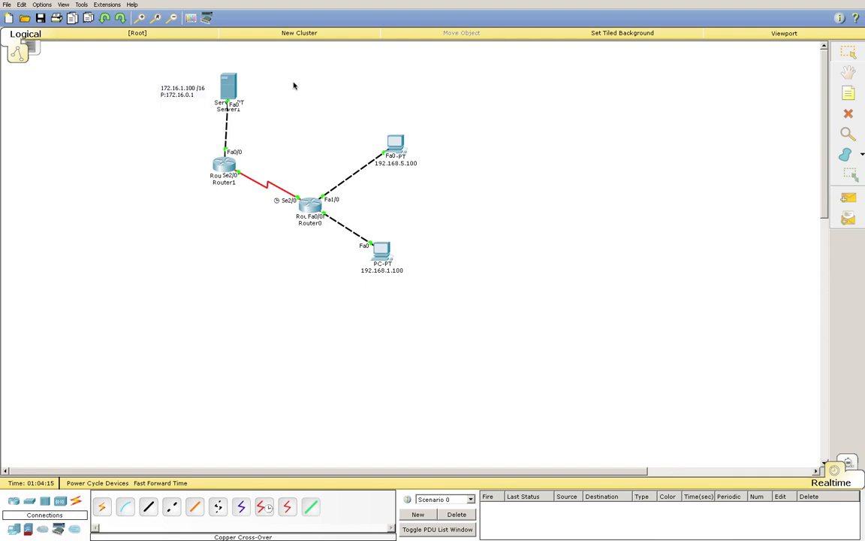
Move Server1 slightly away from its address note in the topology, and review its command prompt history and global settings
{"action": "left_click", "coordinate": [251, 87]}
{"action": "left_click_drag", "start_coordinate": [250, 87], "coordinate": [269, 90]}
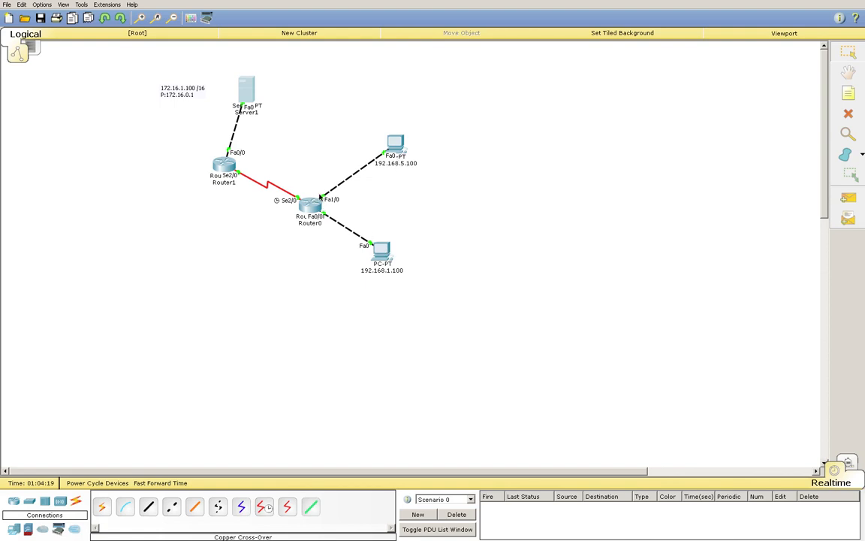
{"action": "left_click", "coordinate": [249, 102]}
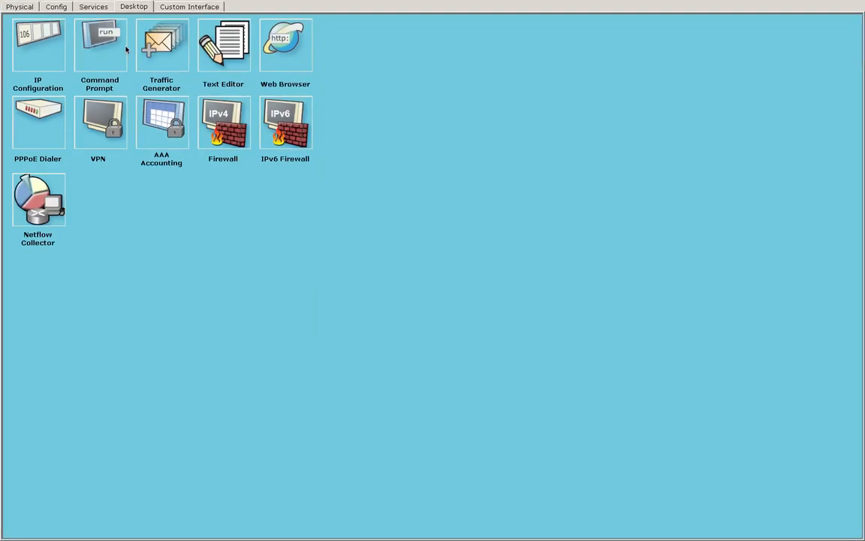
{"action": "left_click", "coordinate": [112, 53]}
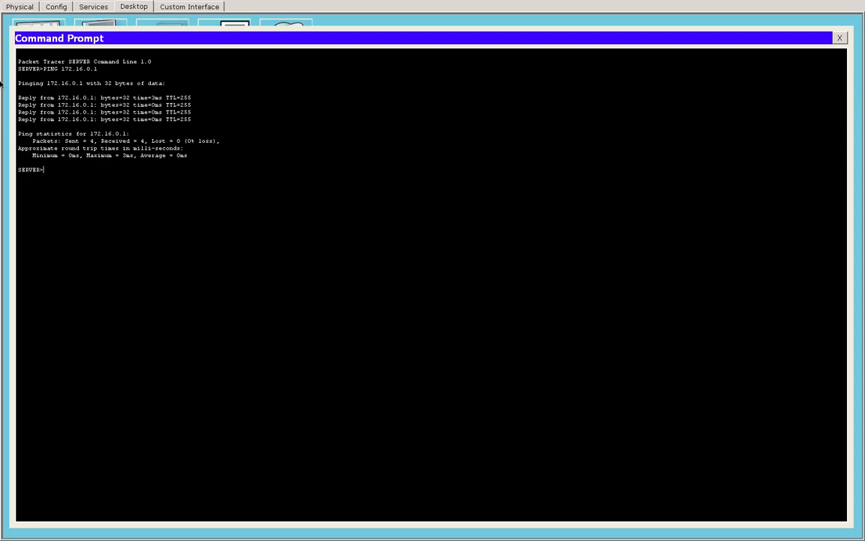
{"action": "left_click_drag", "start_coordinate": [61, 68], "coordinate": [91, 68]}
{"action": "left_click", "coordinate": [11, 8]}
{"action": "left_click", "coordinate": [56, 8]}
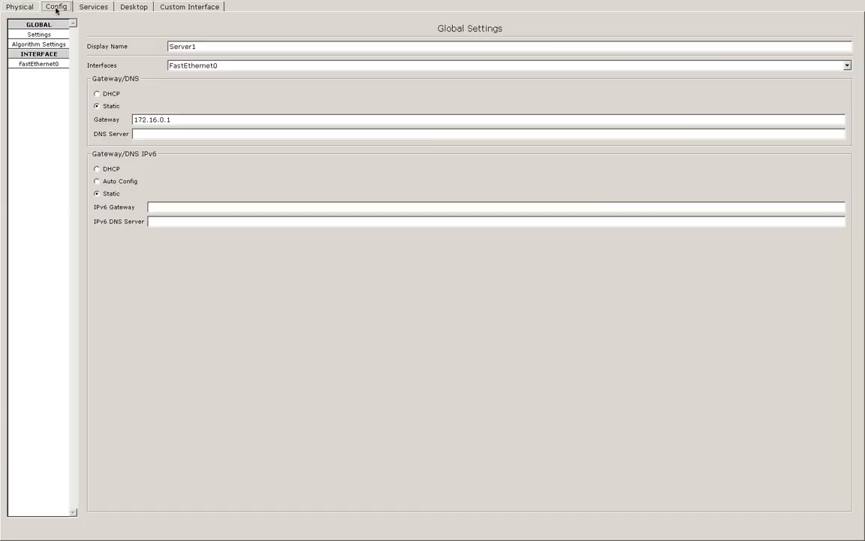
{"action": "left_click", "coordinate": [7, 16]}
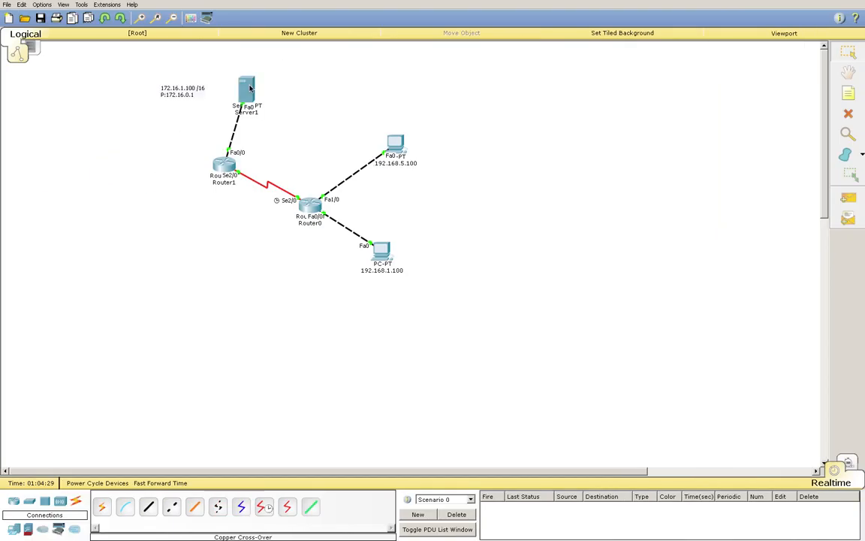
Examine the IP address, subnet mask and default gateway in Server1's IP configuration
{"action": "left_click", "coordinate": [247, 88]}
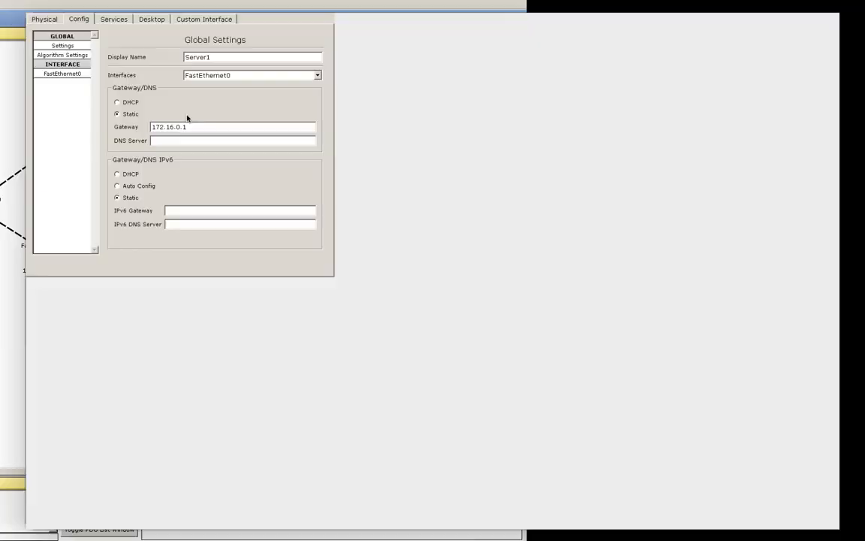
{"action": "left_click", "coordinate": [134, 8]}
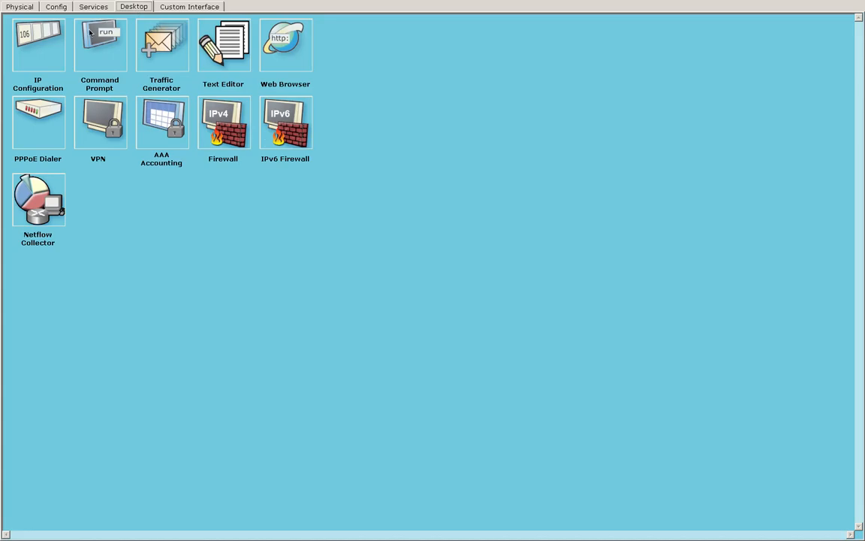
{"action": "left_click", "coordinate": [35, 42]}
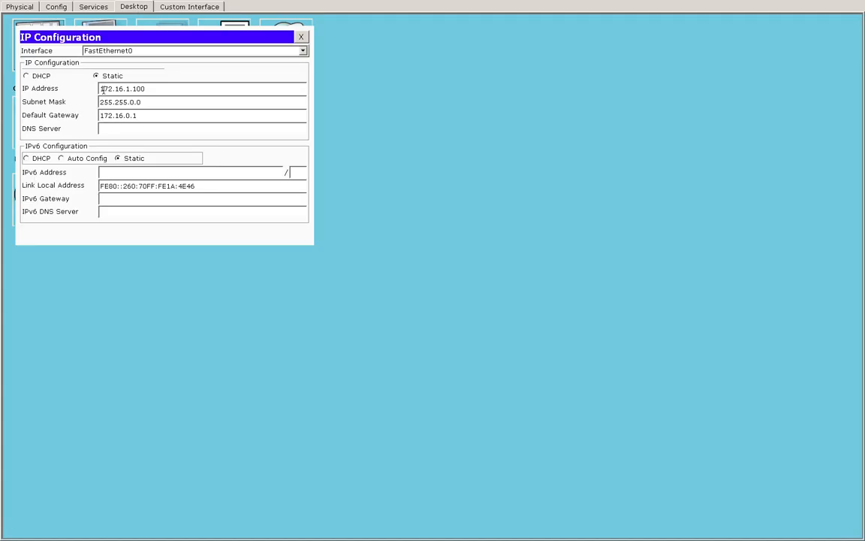
{"action": "left_click", "coordinate": [127, 89]}
{"action": "triple_click", "coordinate": [129, 89]}
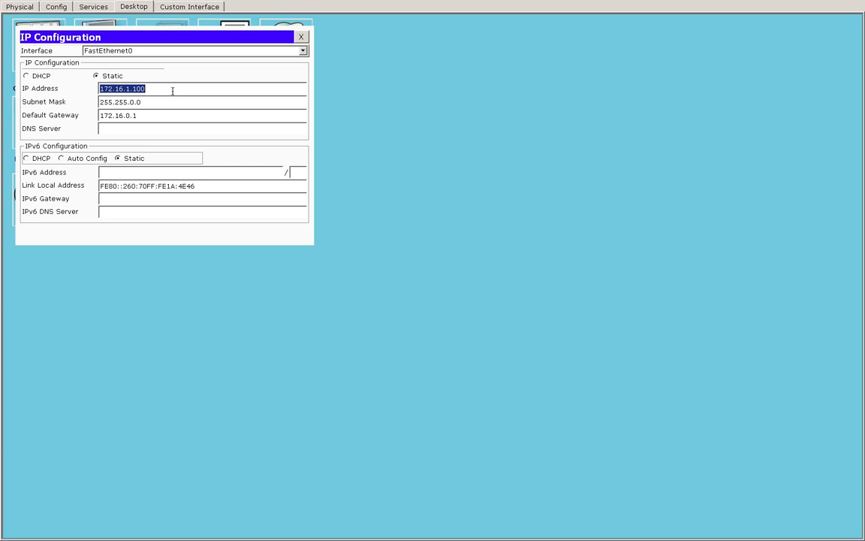
{"action": "left_click_drag", "start_coordinate": [136, 102], "coordinate": [101, 106]}
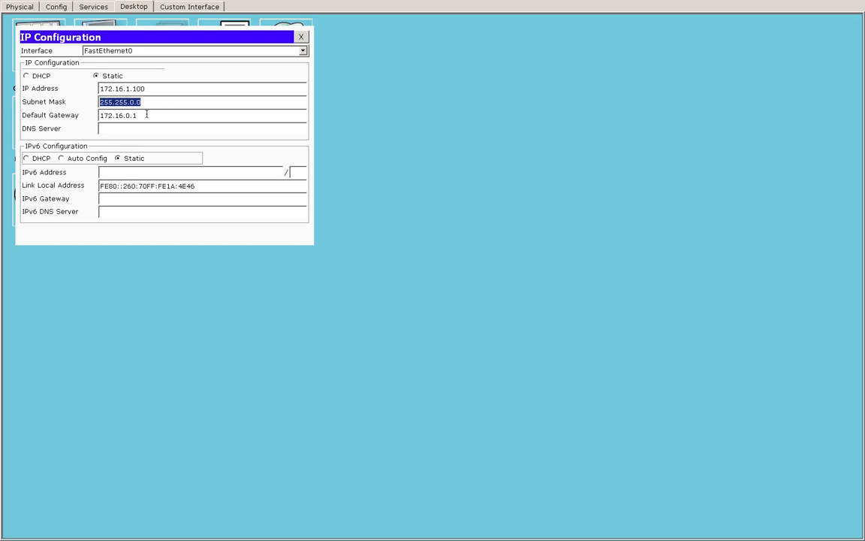
{"action": "left_click_drag", "start_coordinate": [124, 116], "coordinate": [140, 115]}
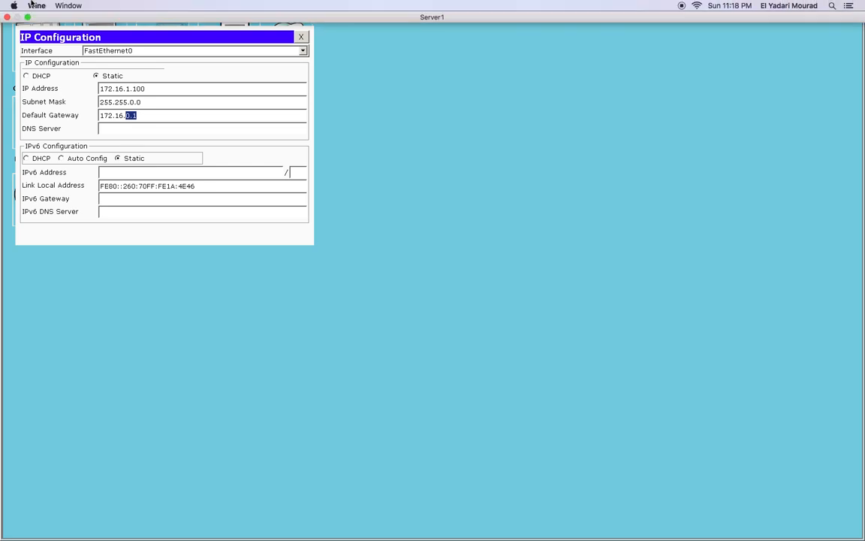
{"action": "left_click", "coordinate": [9, 15]}
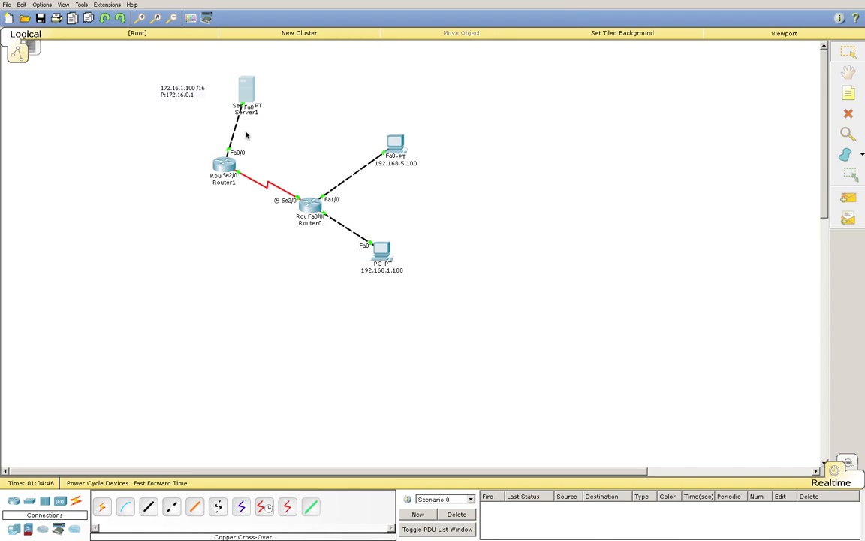
Ping the gateway 172.16.0.1 from Server1's command prompt and close the server's window
{"action": "left_click", "coordinate": [252, 93]}
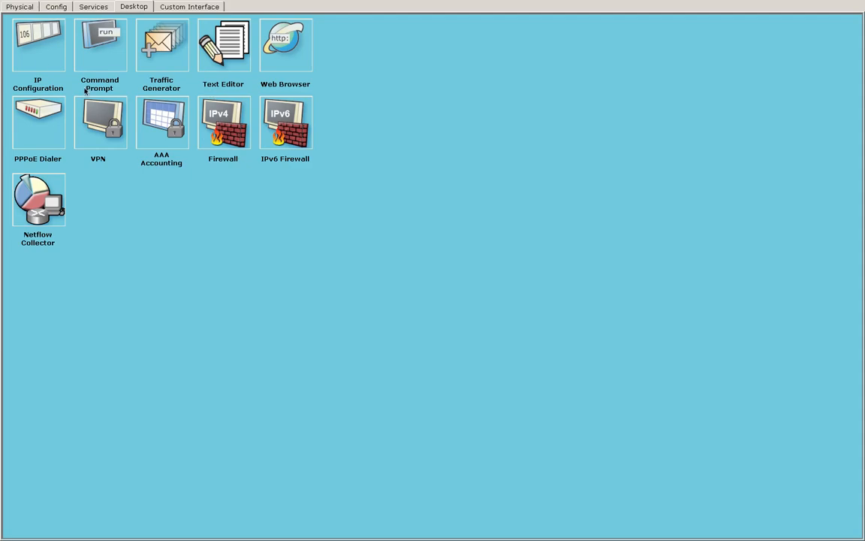
{"action": "left_click", "coordinate": [84, 55]}
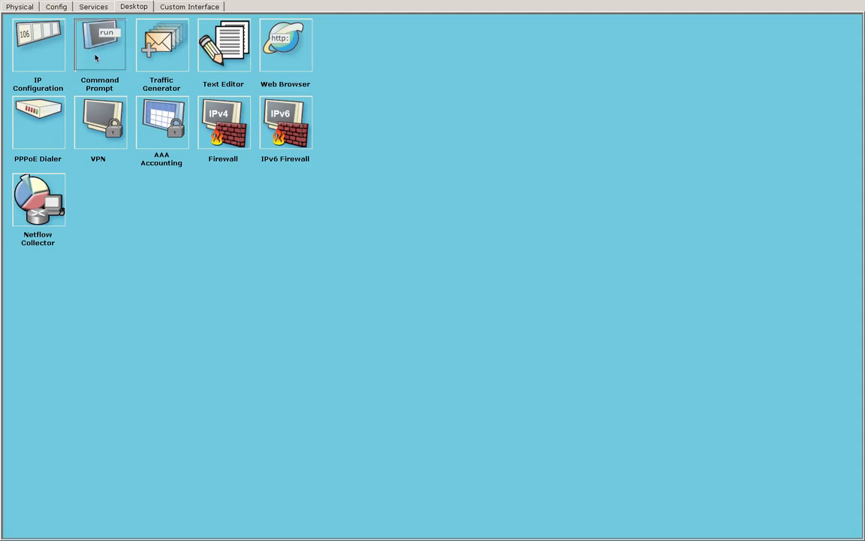
{"action": "key", "text": "Up"}
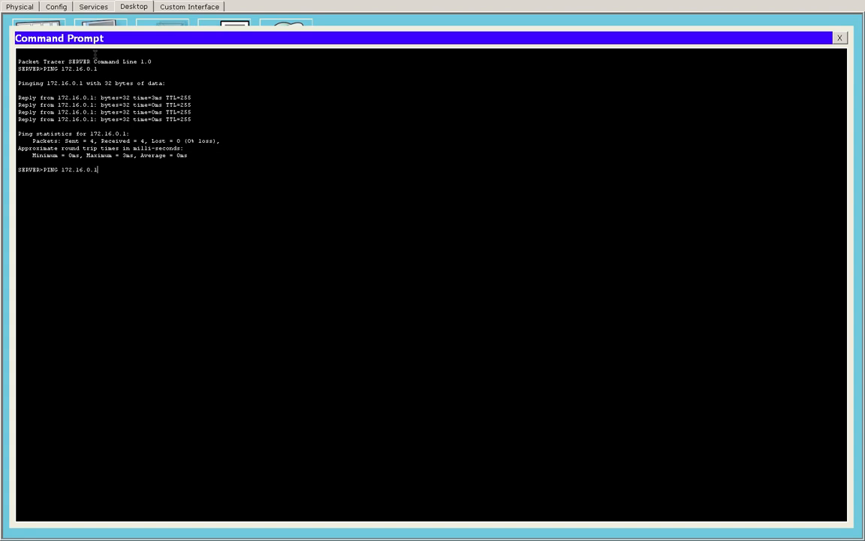
{"action": "key", "text": "Return"}
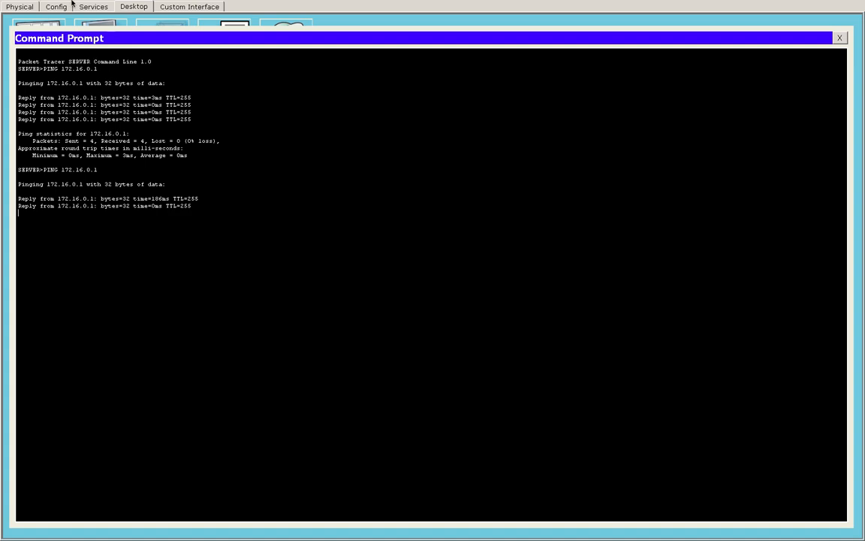
{"action": "left_click", "coordinate": [7, 17]}
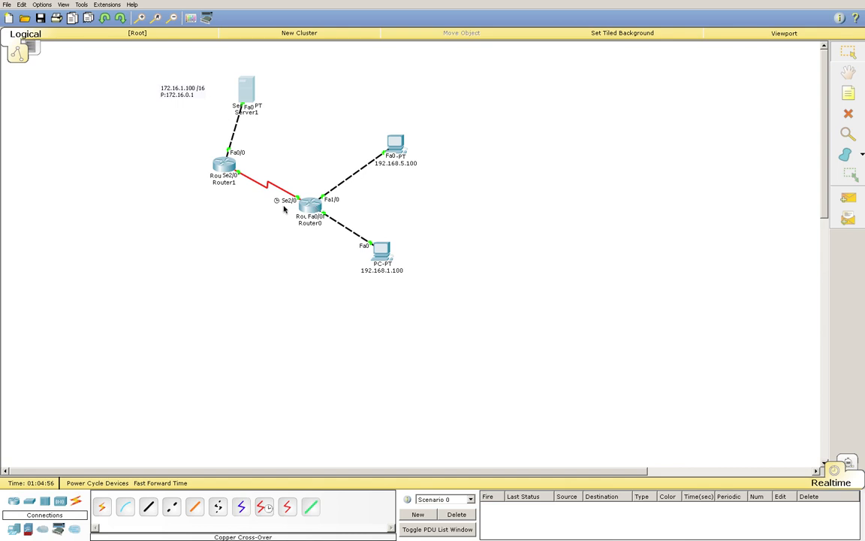
Open Router0's command-line interface and exit interface configuration mode to the privileged EXEC prompt
{"action": "left_click", "coordinate": [309, 210]}
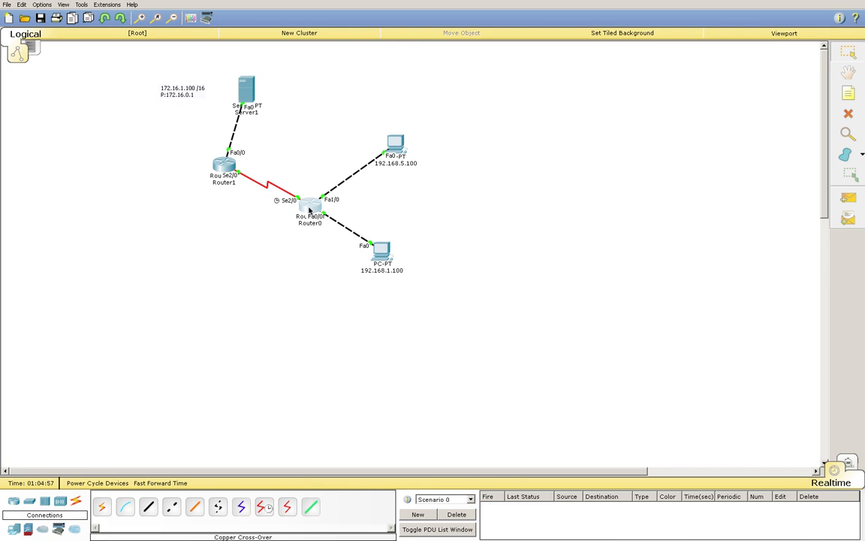
{"action": "left_click", "coordinate": [309, 210]}
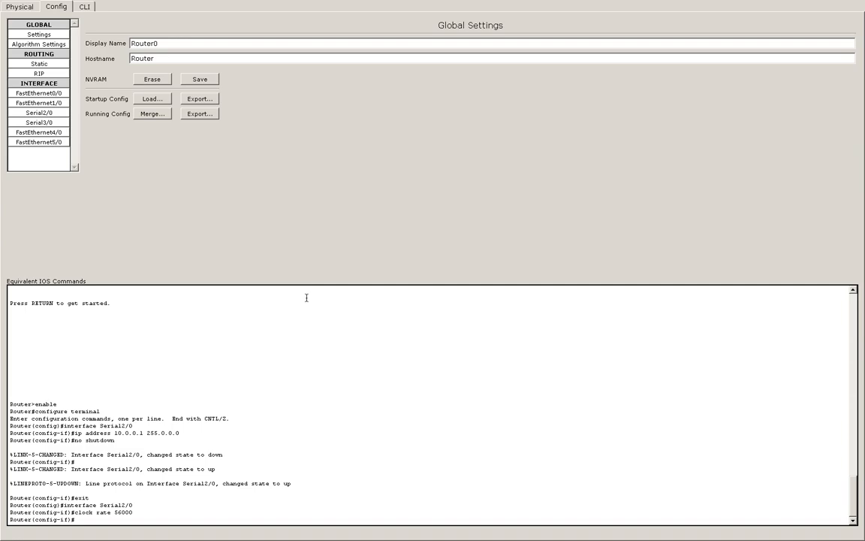
{"action": "left_click", "coordinate": [87, 519]}
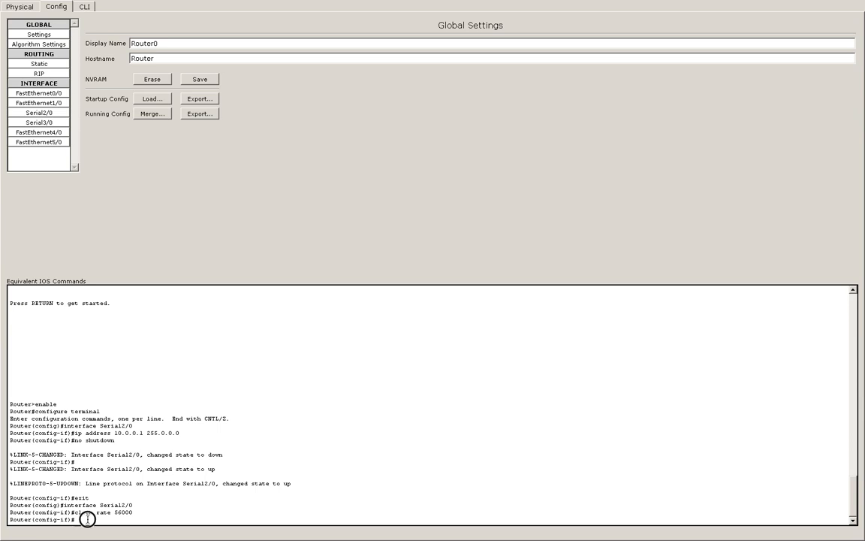
{"action": "left_click", "coordinate": [81, 6]}
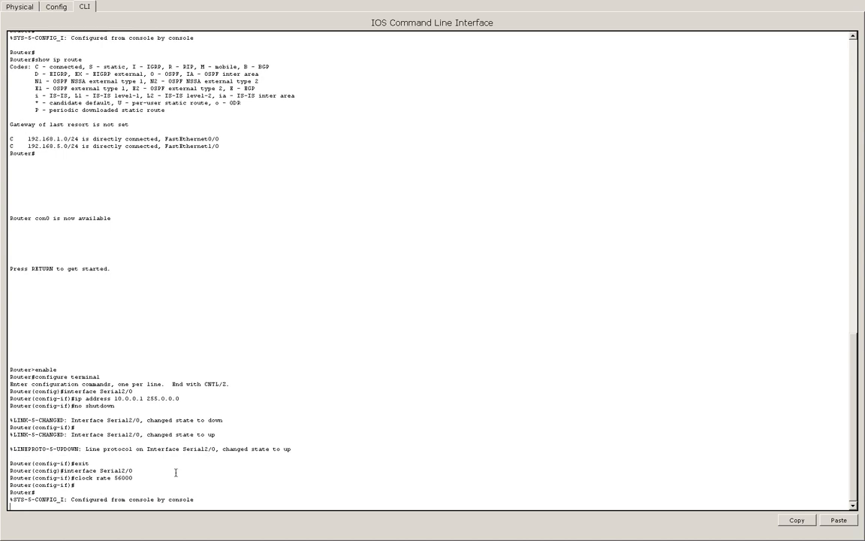
{"action": "key", "text": "Return"}
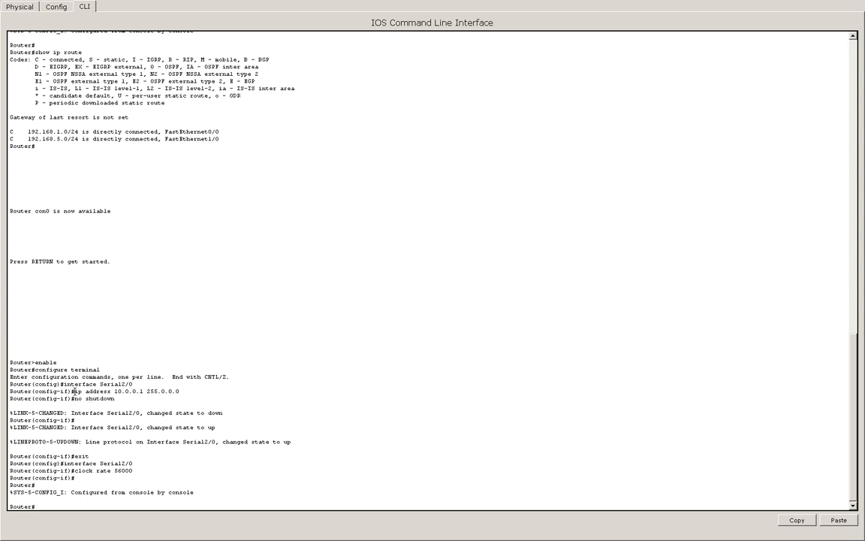
Review the IP address and clock rate commands entered for Router0's Serial2/0 interface
{"action": "left_click_drag", "start_coordinate": [115, 391], "coordinate": [147, 390]}
{"action": "left_click", "coordinate": [130, 470]}
{"action": "left_click_drag", "start_coordinate": [130, 471], "coordinate": [111, 470]}
Run show ip route on Router0 and examine its directly connected networks, closing the router's window when done
{"action": "left_click", "coordinate": [44, 506]}
{"action": "key", "text": "BackSpace"}
{"action": "key", "text": "BackSpace"}
{"action": "key", "text": "BackSpace"}
{"action": "type", "text": "show"}
{"action": "type", "text": "ip rou"}
{"action": "key", "text": "Tab"}
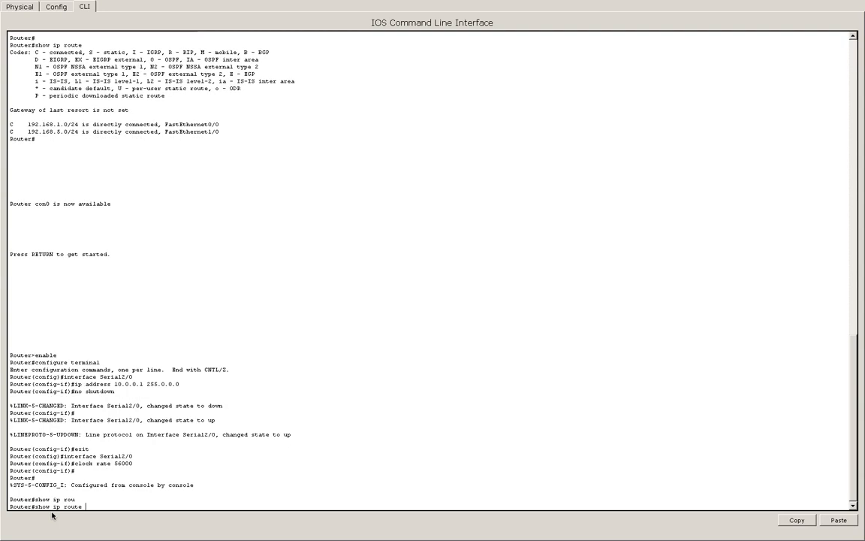
{"action": "key", "text": "Return"}
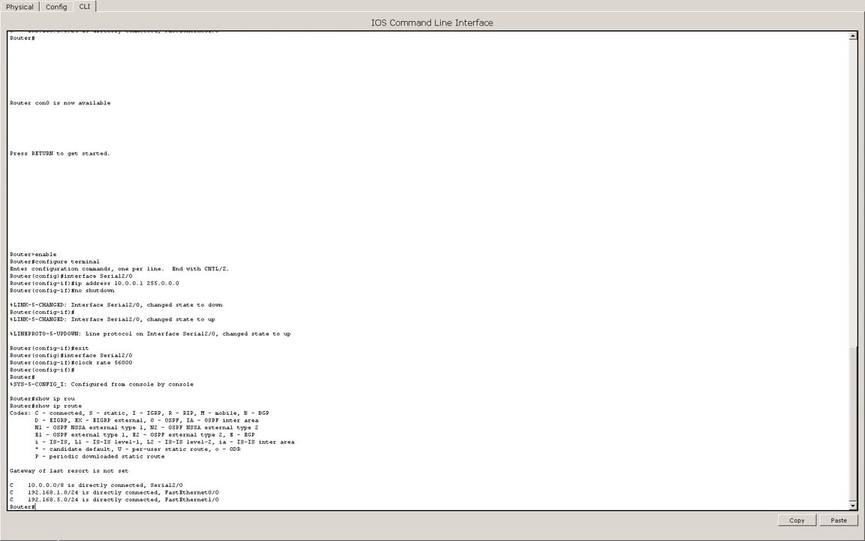
{"action": "left_click_drag", "start_coordinate": [28, 485], "coordinate": [67, 484]}
{"action": "double_click", "coordinate": [74, 492]}
{"action": "left_click", "coordinate": [6, 17]}
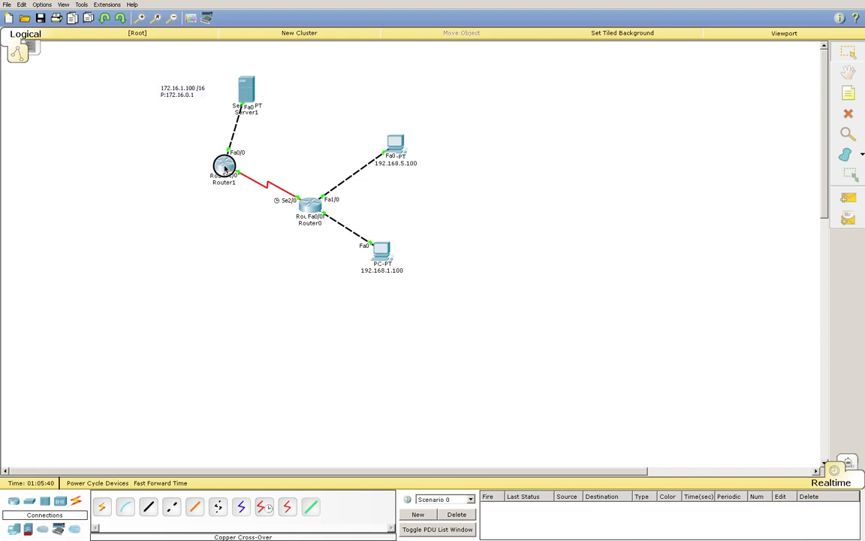
Open Router1's command-line interface and exit interface configuration mode to the privileged EXEC prompt
{"action": "left_click", "coordinate": [224, 167]}
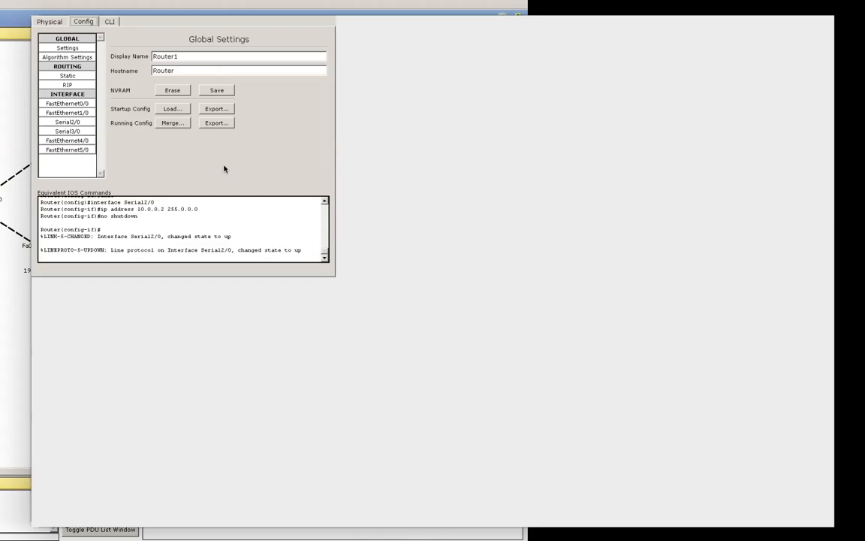
{"action": "left_click", "coordinate": [84, 7]}
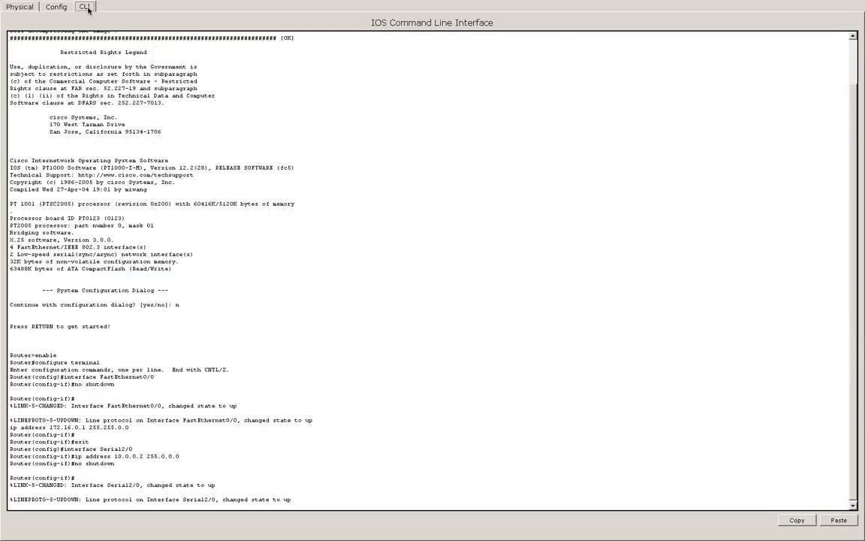
{"action": "key", "text": "Return"}
{"action": "key", "text": "Return"}
{"action": "key", "text": "Return"}
{"action": "key", "text": "Return"}
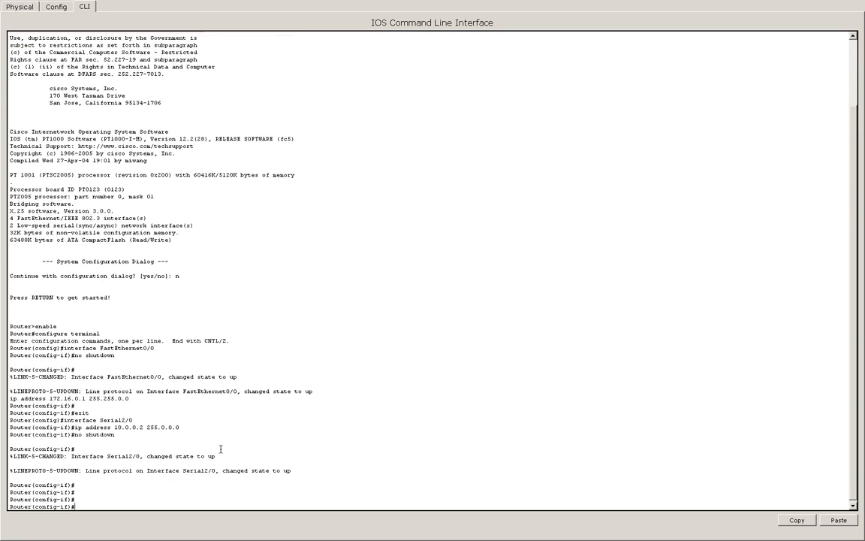
{"action": "key", "text": "ctrl+z"}
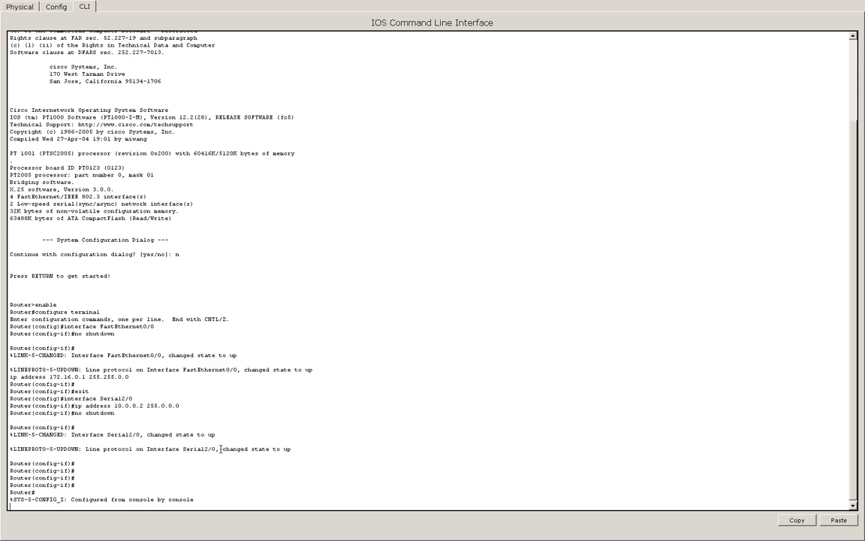
{"action": "key", "text": "Return"}
{"action": "key", "text": "Return"}
{"action": "key", "text": "Return"}
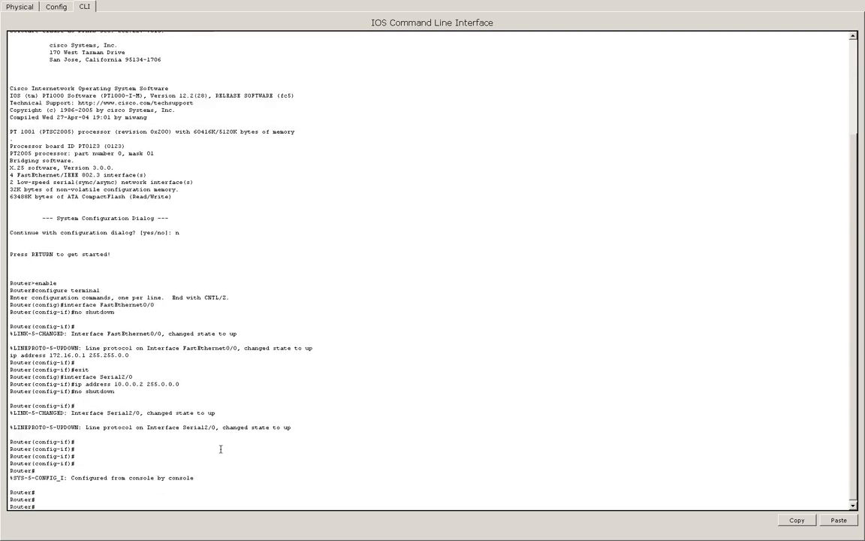
Run show ip route on Router1, examine its directly connected networks, and return to the network topology
{"action": "type", "text": "show ip route"}
{"action": "key", "text": "Return"}
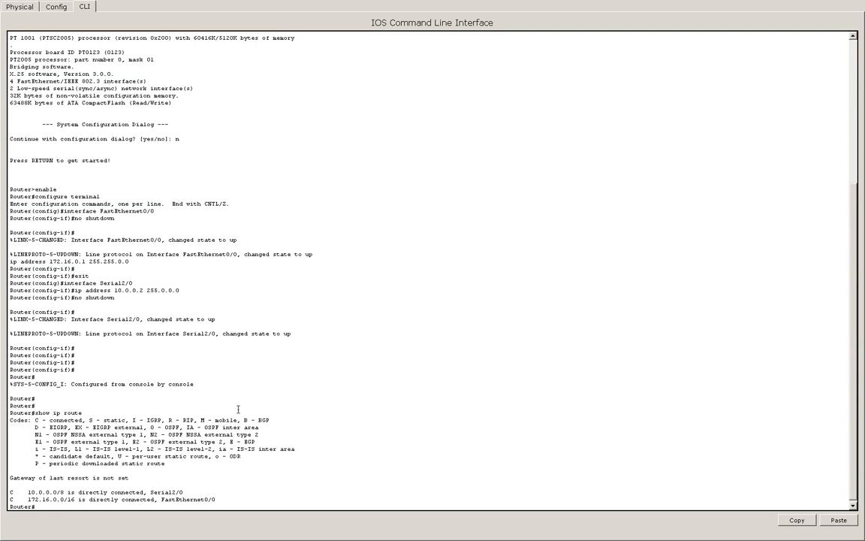
{"action": "left_click_drag", "start_coordinate": [28, 493], "coordinate": [48, 500]}
{"action": "mouse_move", "coordinate": [3, 5]}
{"action": "left_click", "coordinate": [27, 17]}
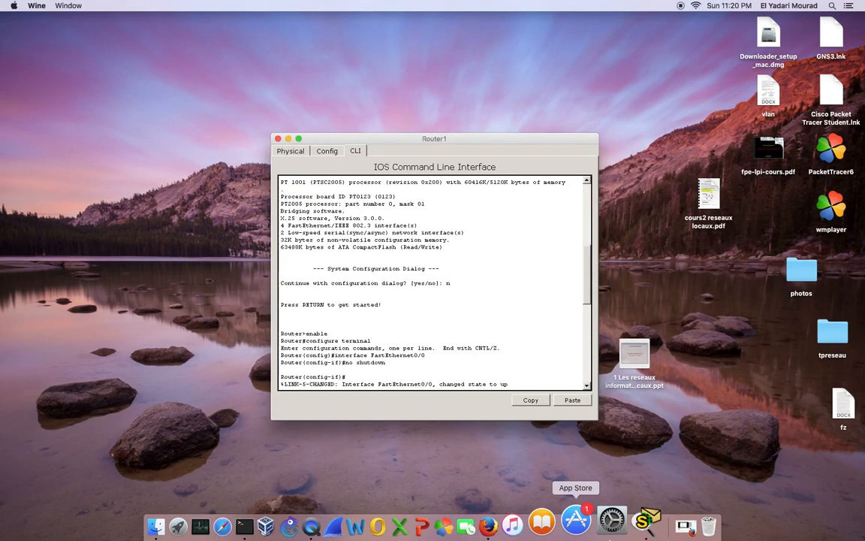
{"action": "left_click", "coordinate": [643, 519]}
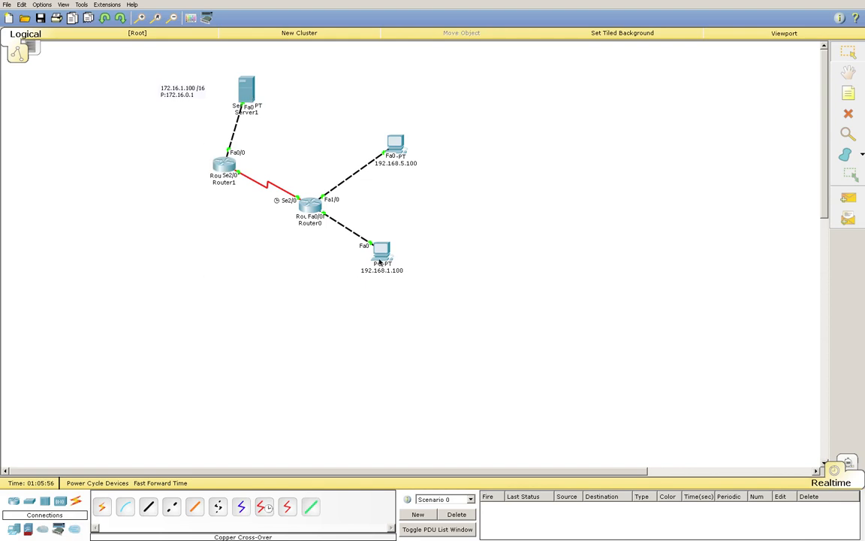
Ping the PC at 192.168.1.100 from Server1's command prompt and close the server's window
{"action": "mouse_move", "coordinate": [382, 260]}
{"action": "mouse_move", "coordinate": [315, 216]}
{"action": "mouse_move", "coordinate": [388, 276]}
{"action": "left_click", "coordinate": [246, 90]}
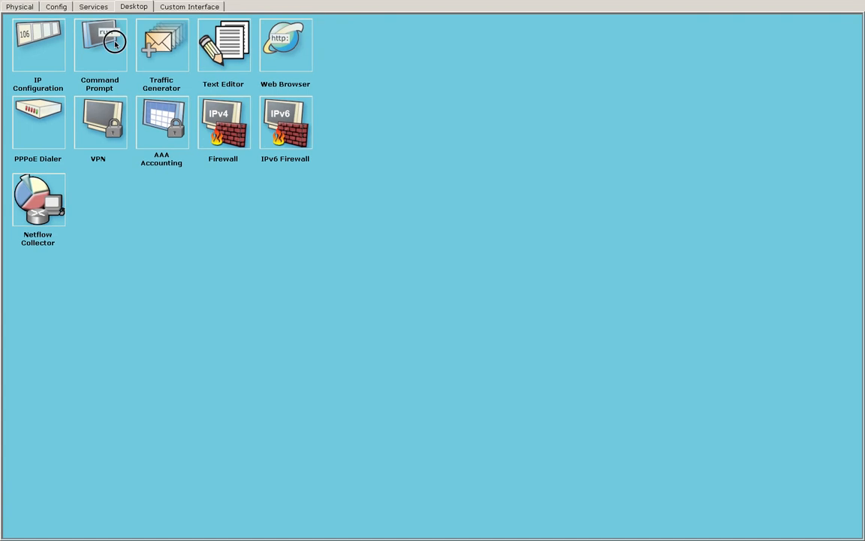
{"action": "left_click", "coordinate": [114, 44]}
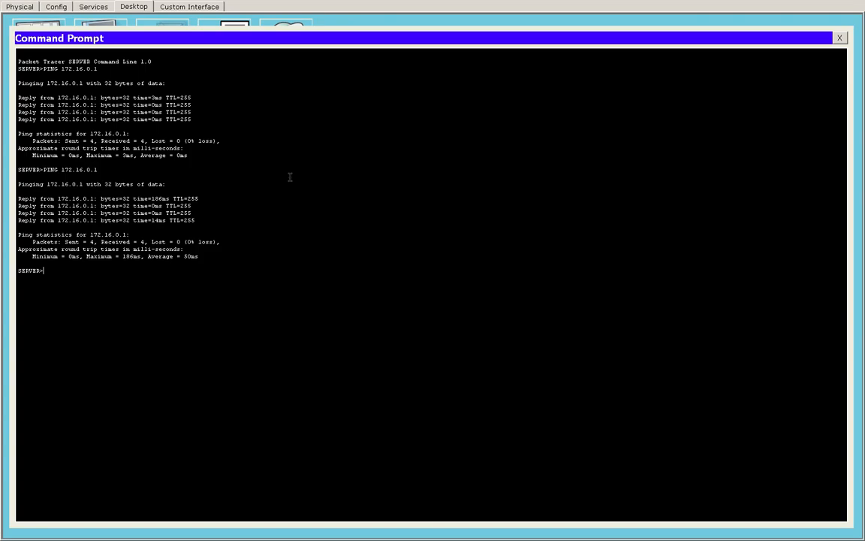
{"action": "type", "text": "ping 192.168.1.100"}
{"action": "key", "text": "Return"}
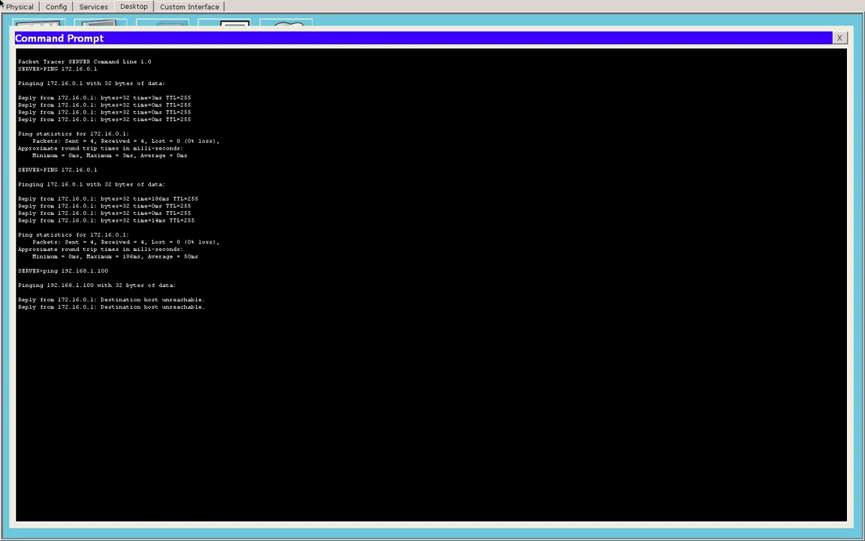
{"action": "left_click", "coordinate": [7, 17]}
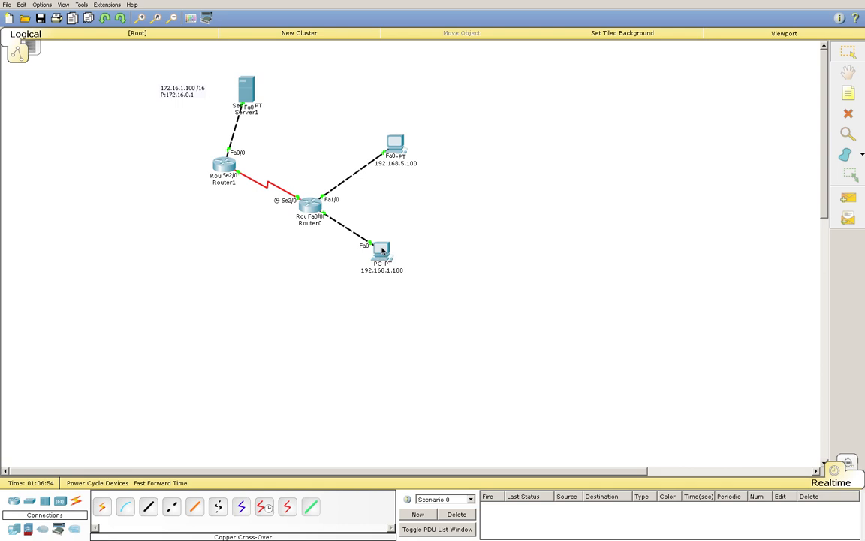
Ping Server1 at 172.16.1.100 from the command prompt of PC 192.168.1.100 and close the PC's window
{"action": "left_click", "coordinate": [382, 250]}
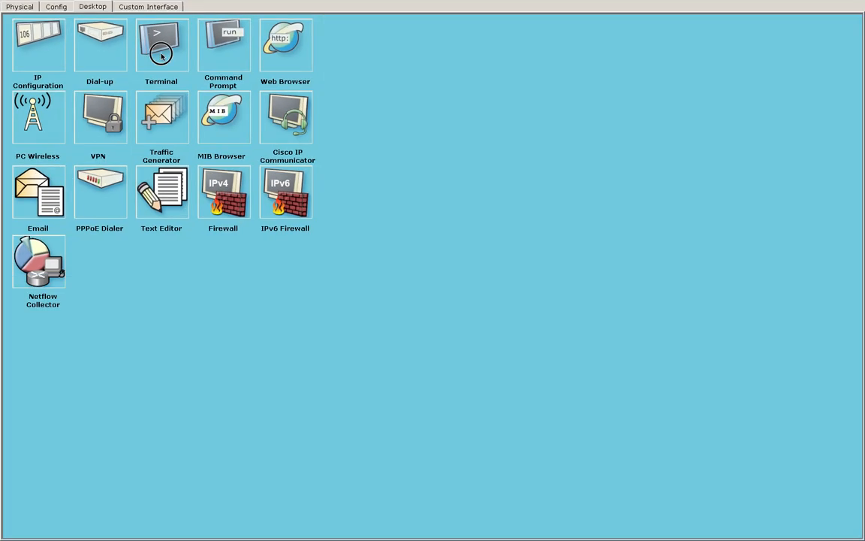
{"action": "left_click", "coordinate": [161, 56]}
{"action": "left_click", "coordinate": [177, 37]}
{"action": "left_click", "coordinate": [201, 44]}
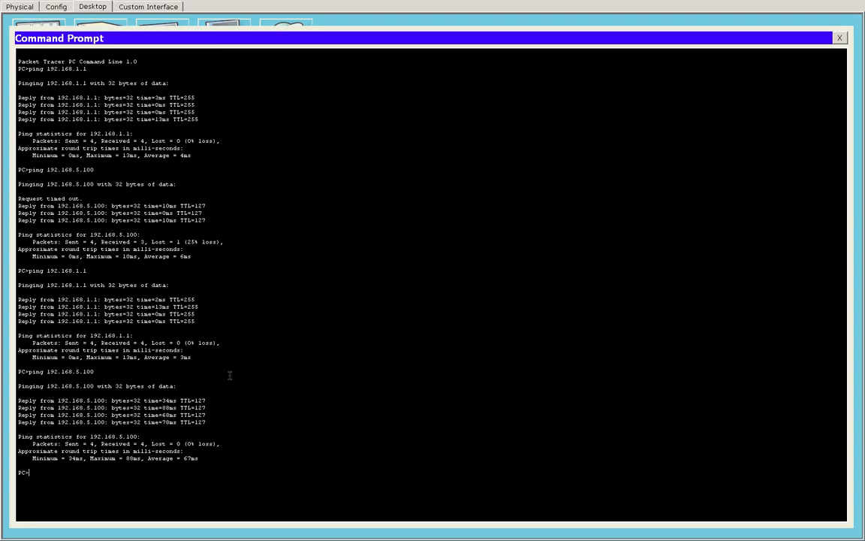
{"action": "type", "text": "PING 172.16.1.100"}
{"action": "key", "text": "Return"}
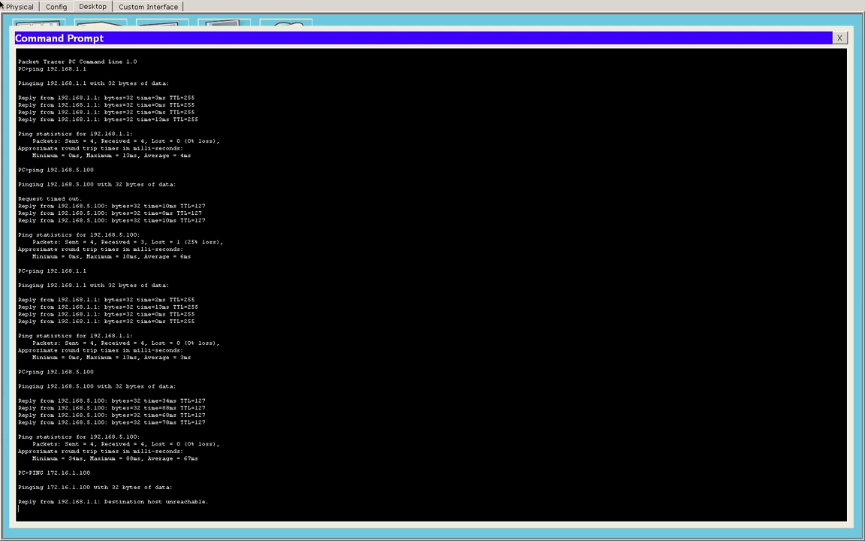
{"action": "mouse_move", "coordinate": [3, 3]}
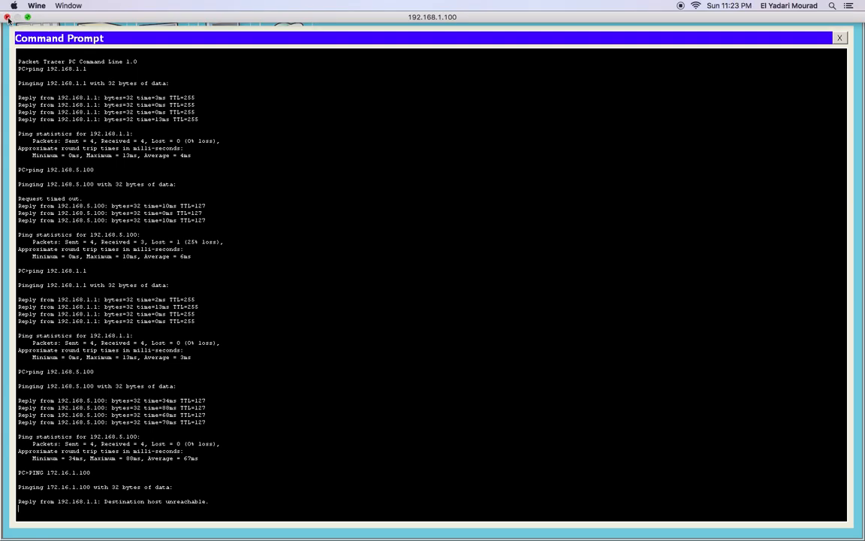
{"action": "left_click", "coordinate": [7, 17]}
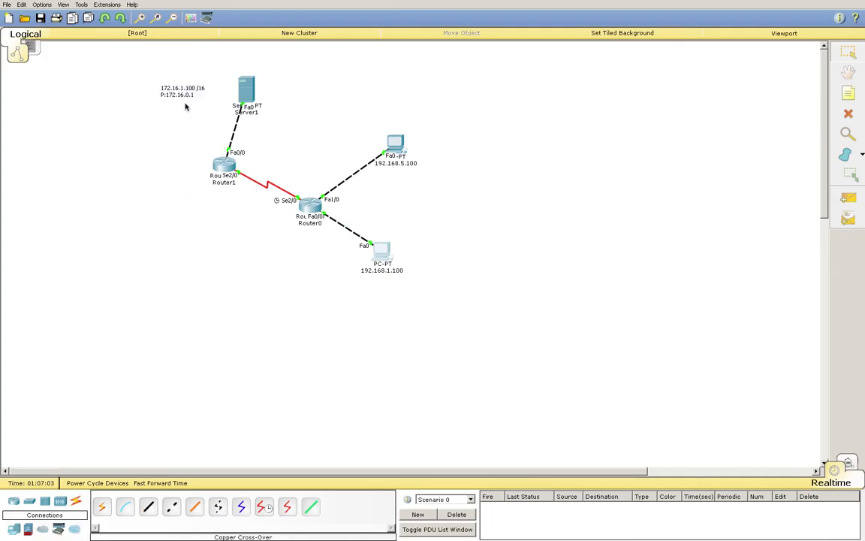